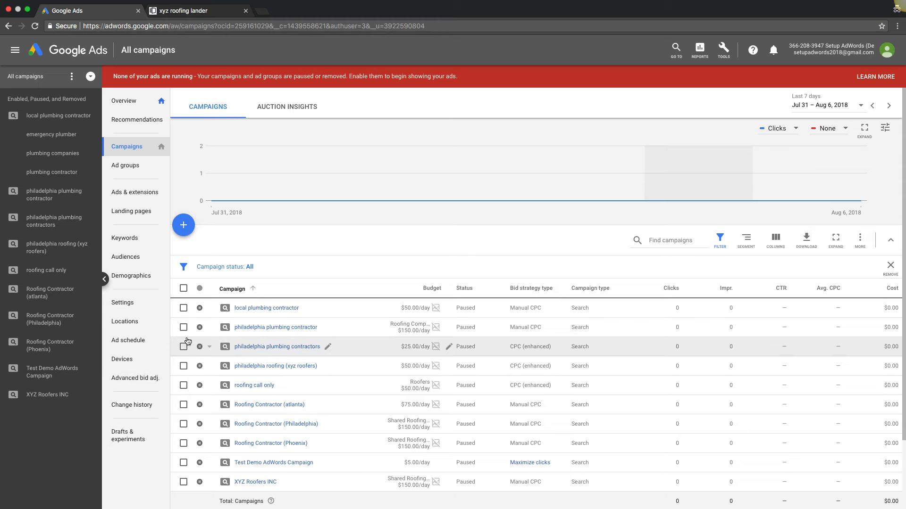
- Preview the xyz roofing lander, then open the local plumbing contractor campaign's ad groups
left_click(203, 9)
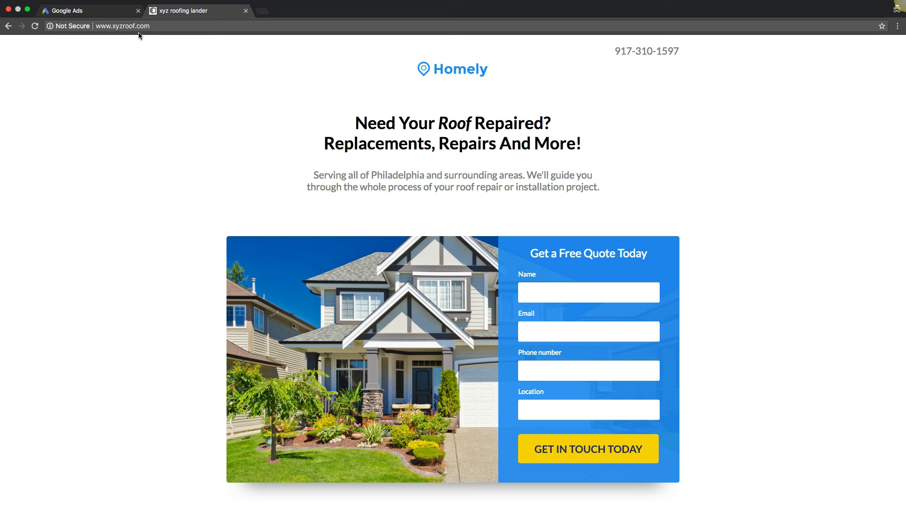
left_click(113, 10)
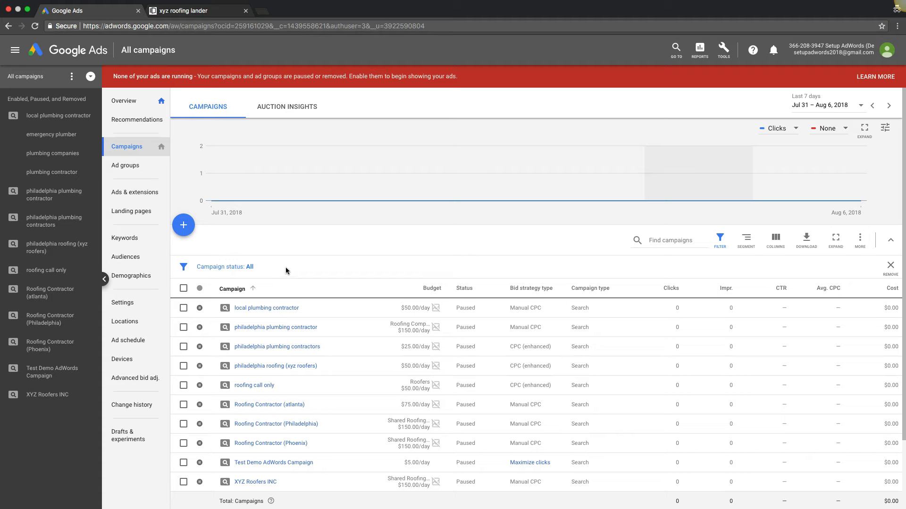
left_click(259, 308)
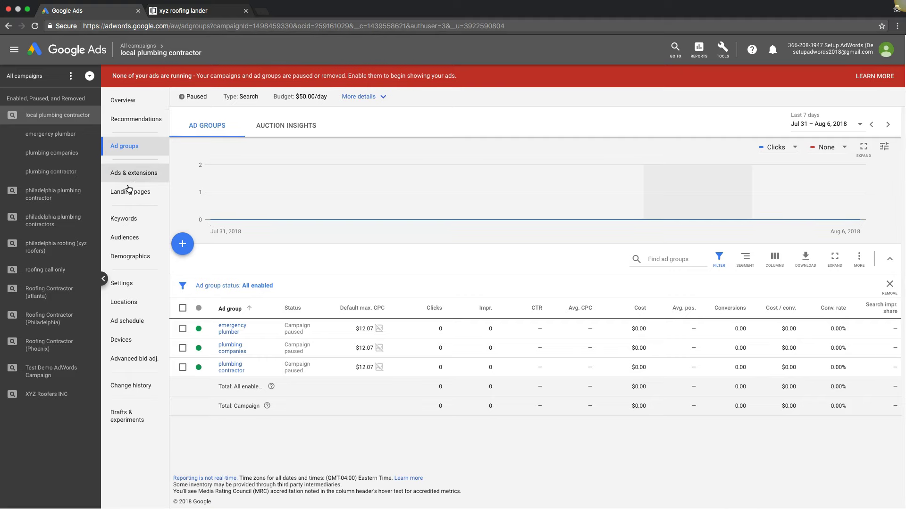
- List the campaign's ads and open one ad's current landing page in a new tab
left_click(135, 175)
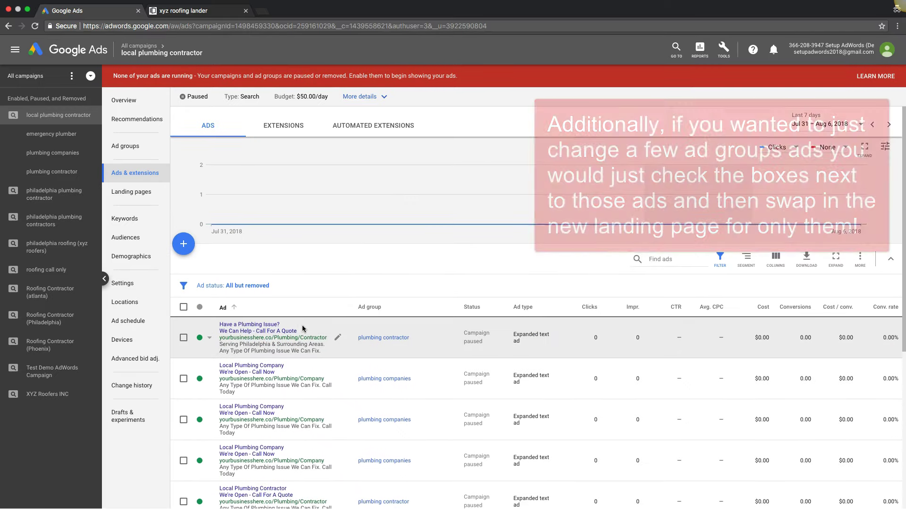
scroll(303, 329, "down", 3)
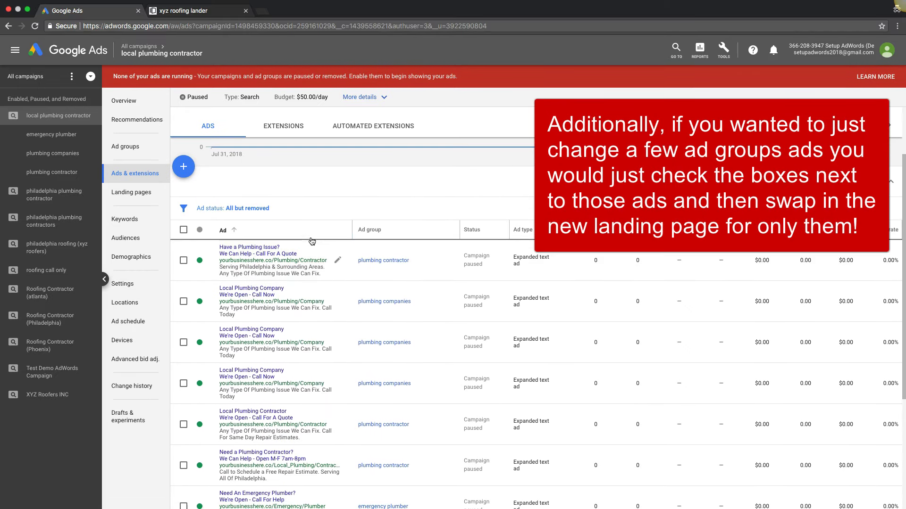
left_click(266, 253)
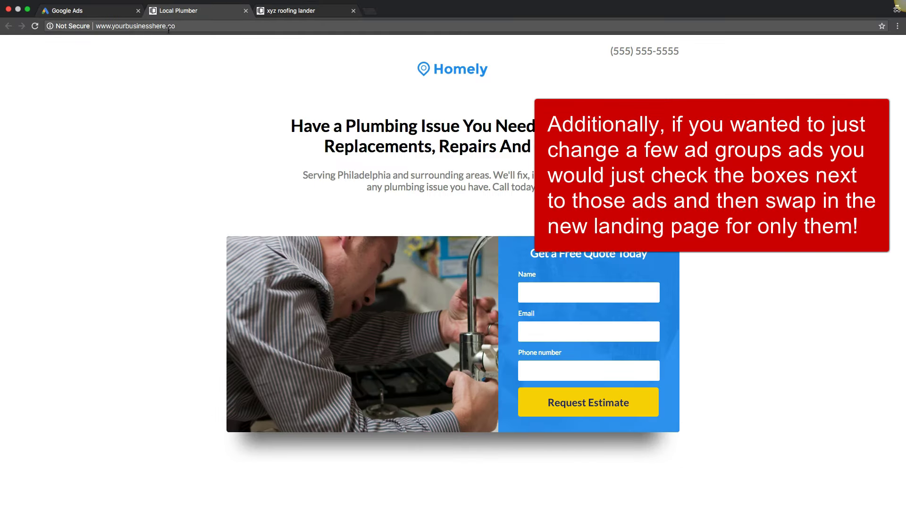
scroll(183, 183, "down", 5)
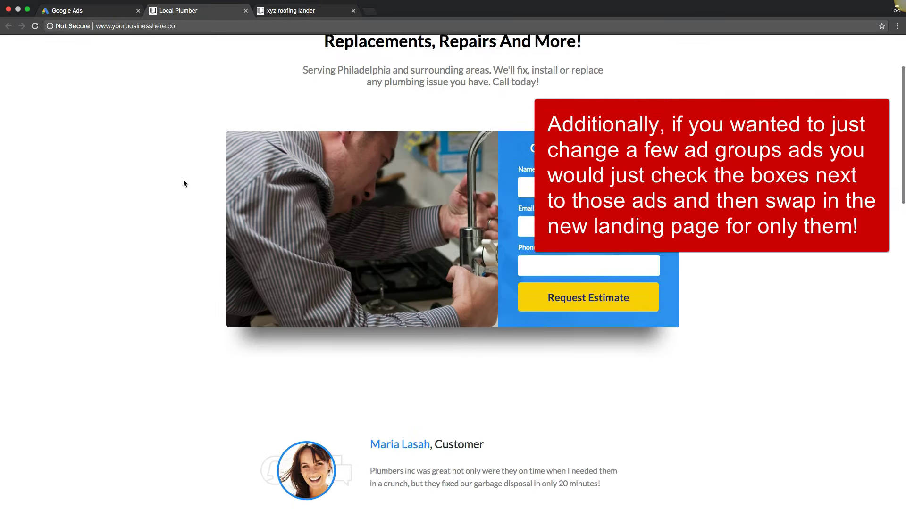
scroll(183, 183, "up", 5)
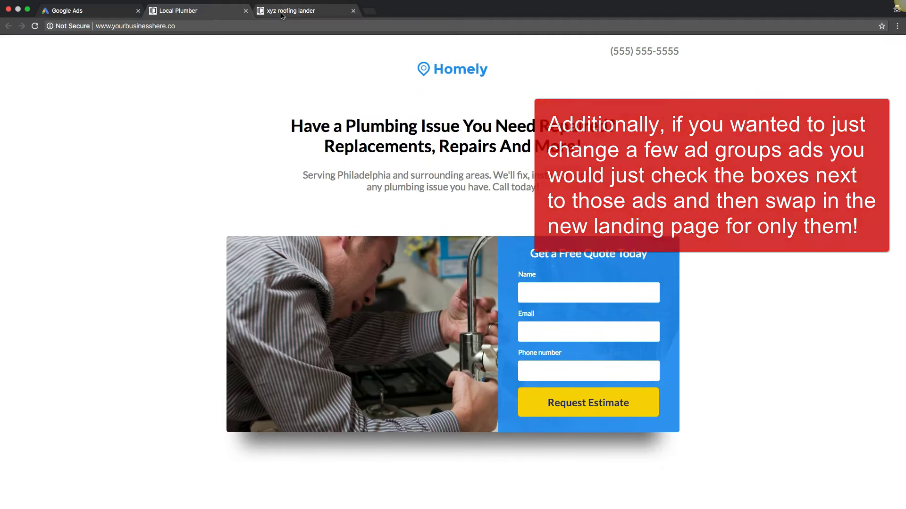
left_click(283, 12)
scroll(185, 143, "down", 5)
scroll(184, 142, "up", 5)
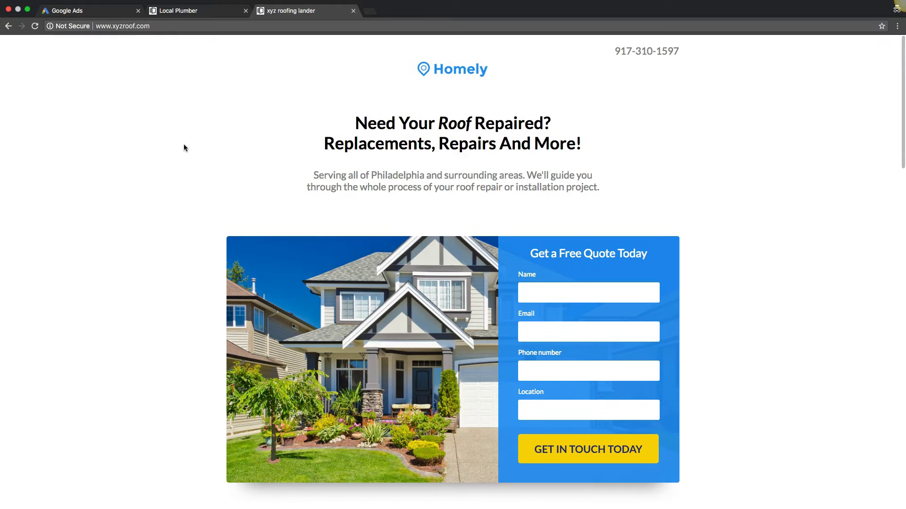
left_click(188, 10)
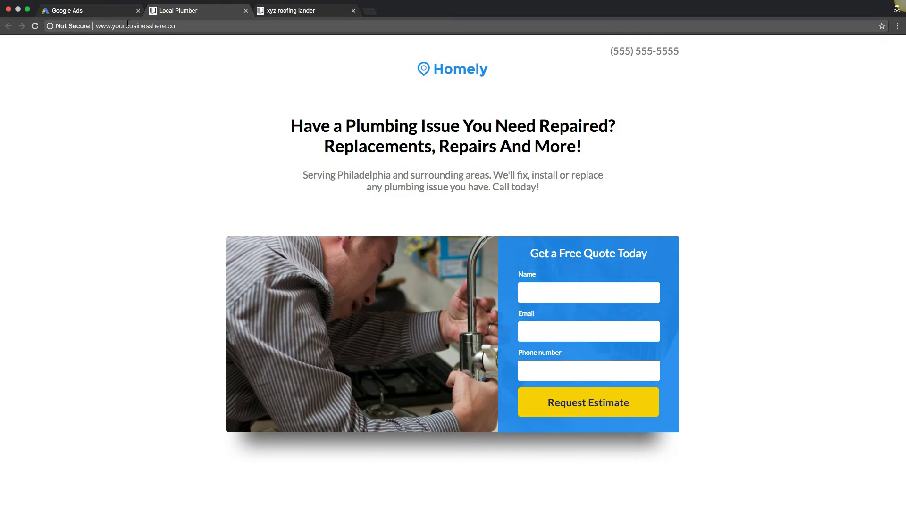
- Select all 9 ads in the campaign's ads list
left_click(97, 13)
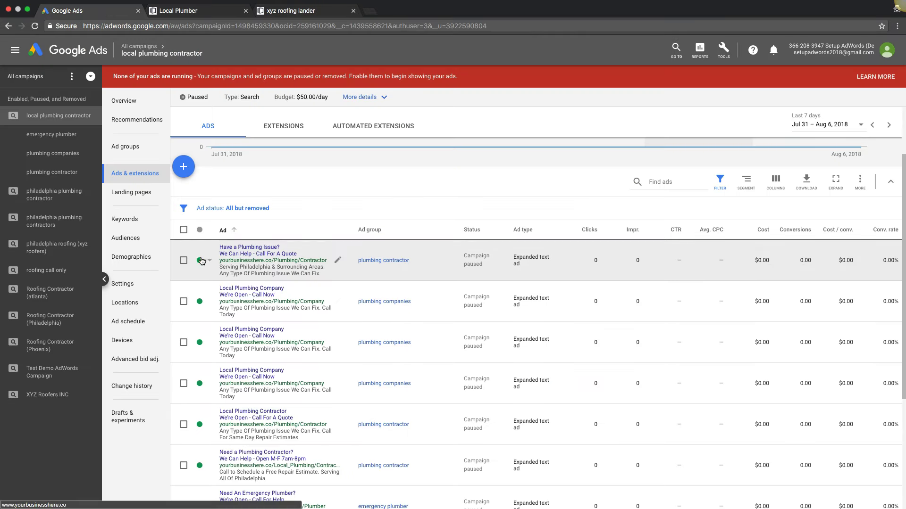
left_click(183, 230)
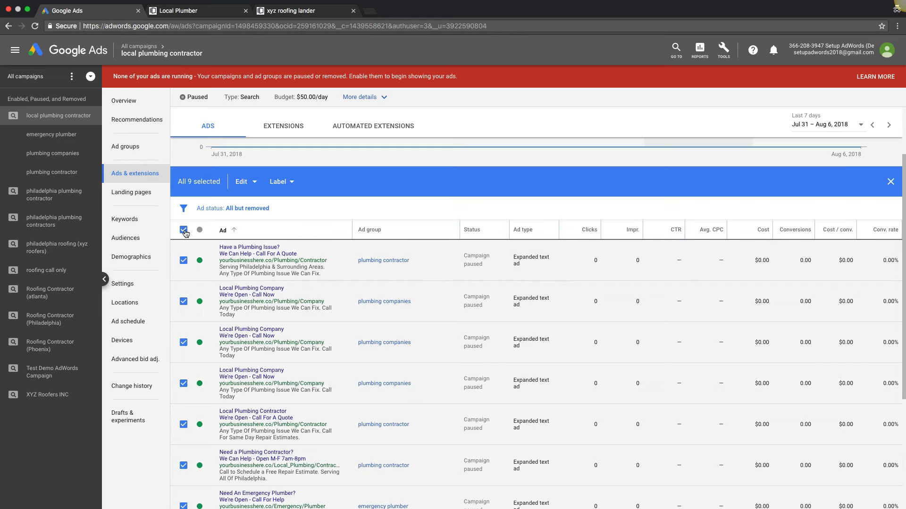
scroll(251, 360, "down", 4)
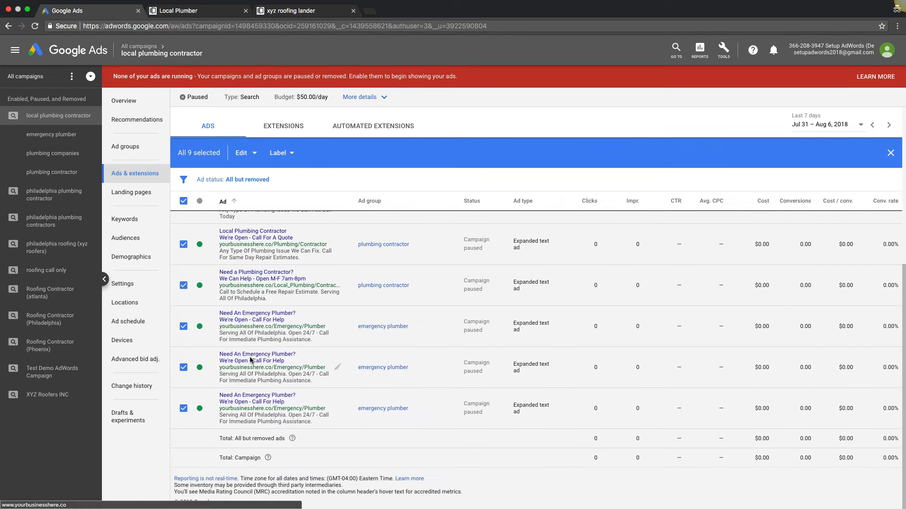
scroll(241, 354, "up", 3)
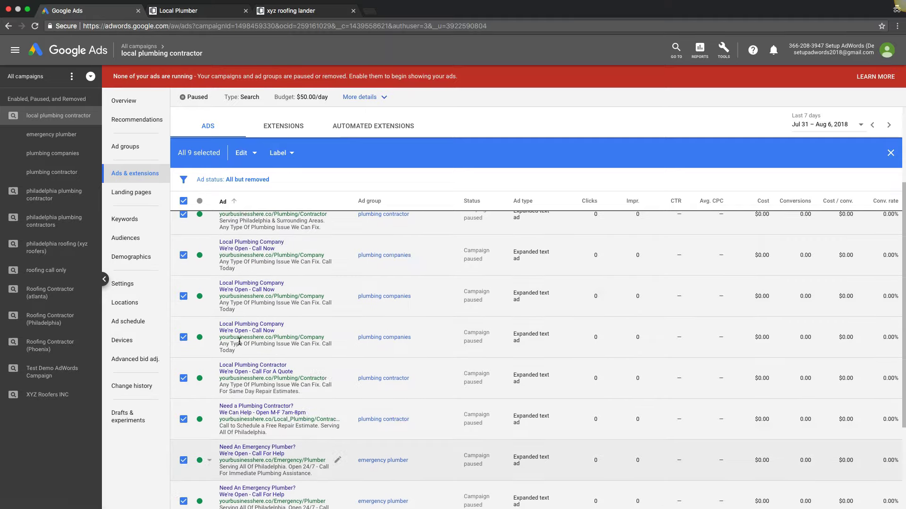
scroll(239, 342, "up", 3)
- Start a Change ads find-and-replace for the selected ads, searching In final URL
left_click(242, 259)
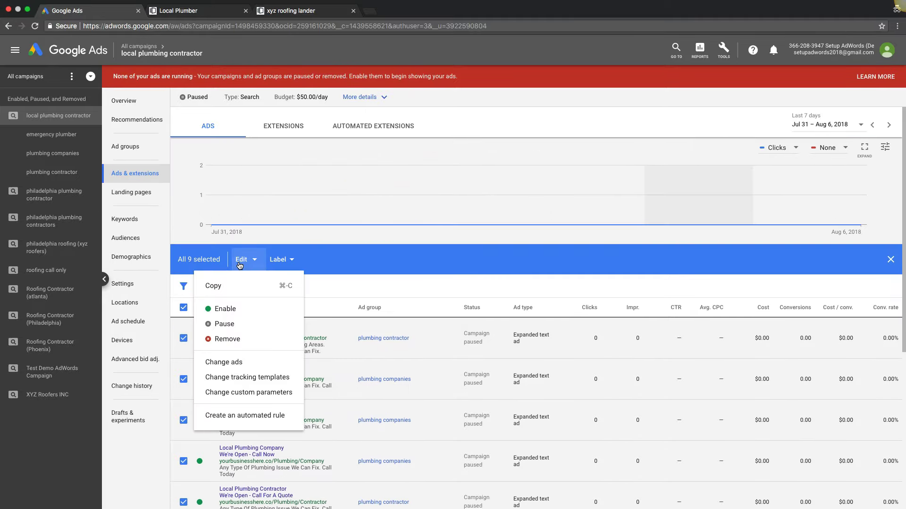
left_click(239, 364)
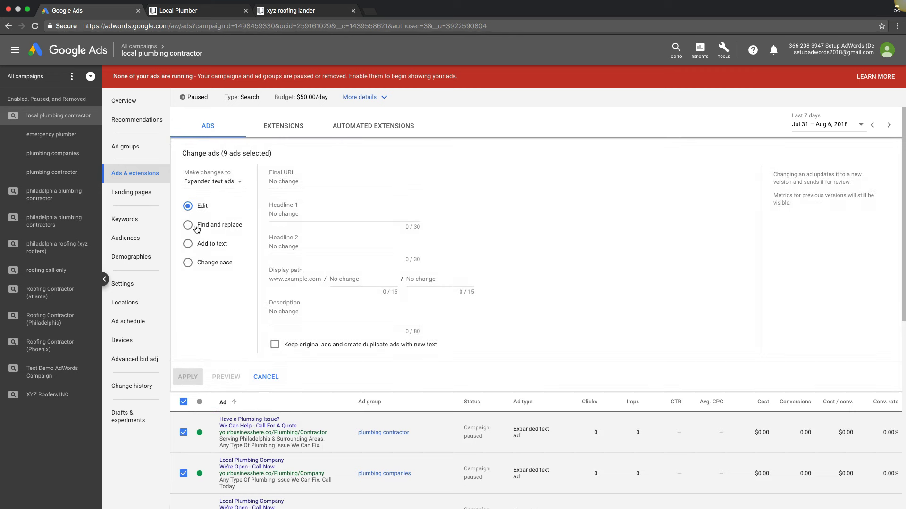
left_click(191, 228)
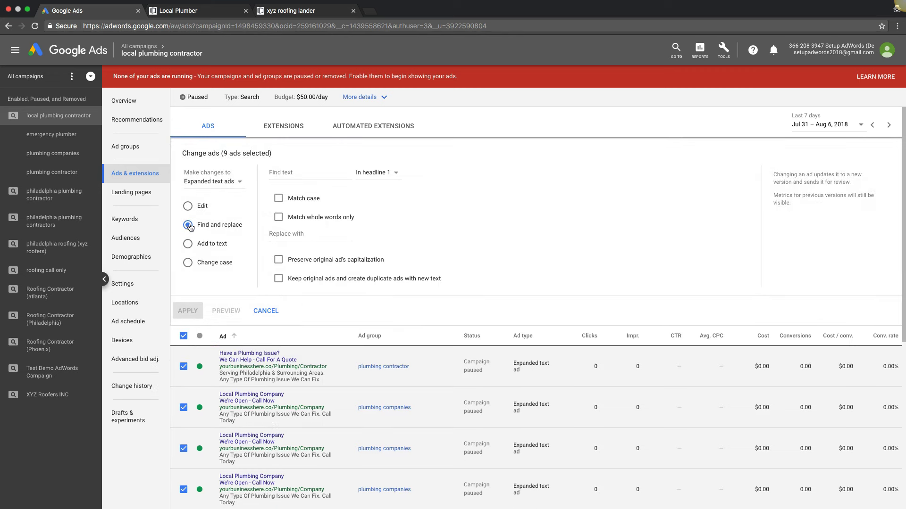
left_click(300, 177)
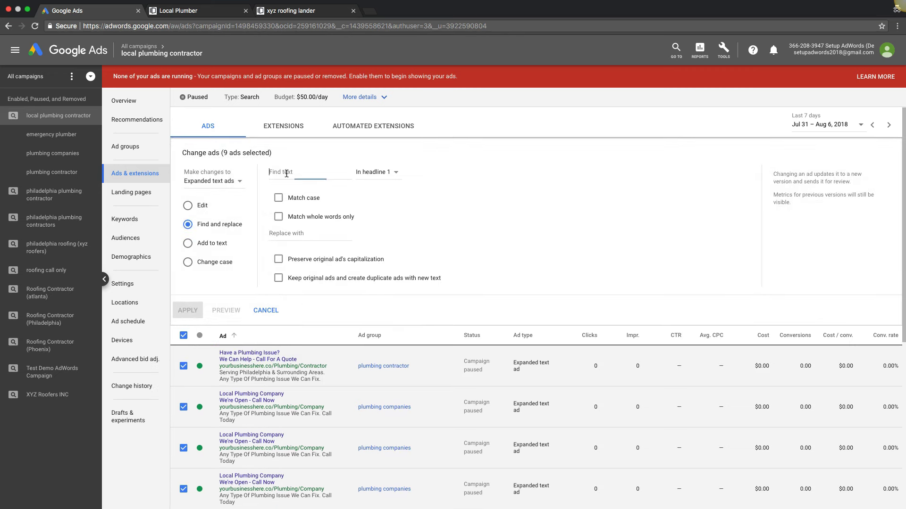
left_click(368, 177)
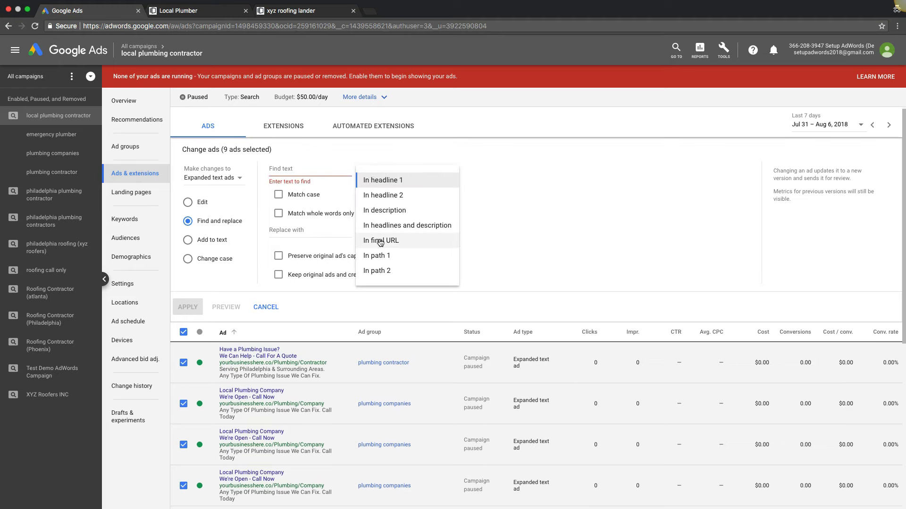
left_click(380, 241)
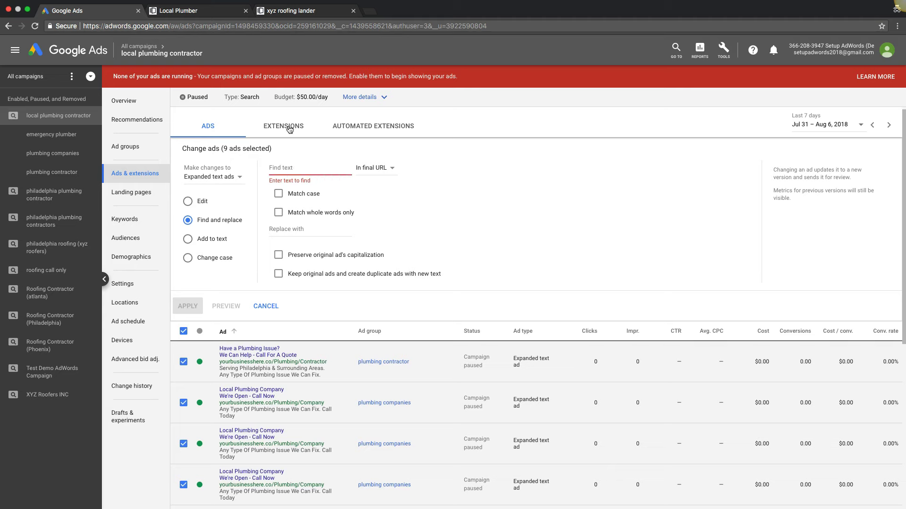
left_click(200, 15)
left_click(188, 23)
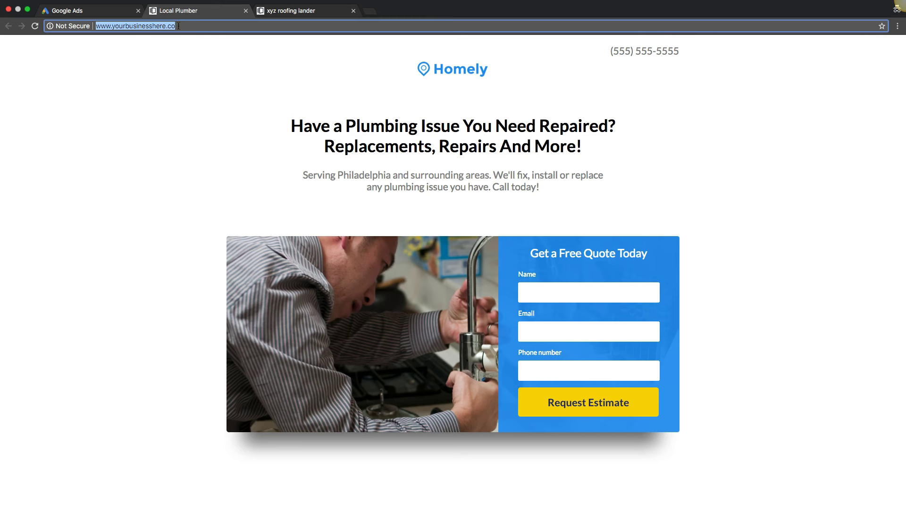
left_click(291, 11)
left_click(186, 10)
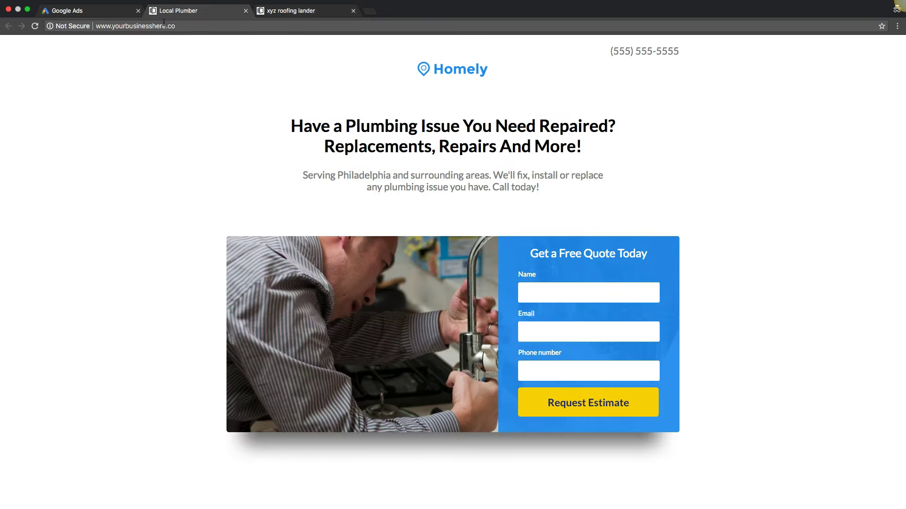
left_click(162, 26)
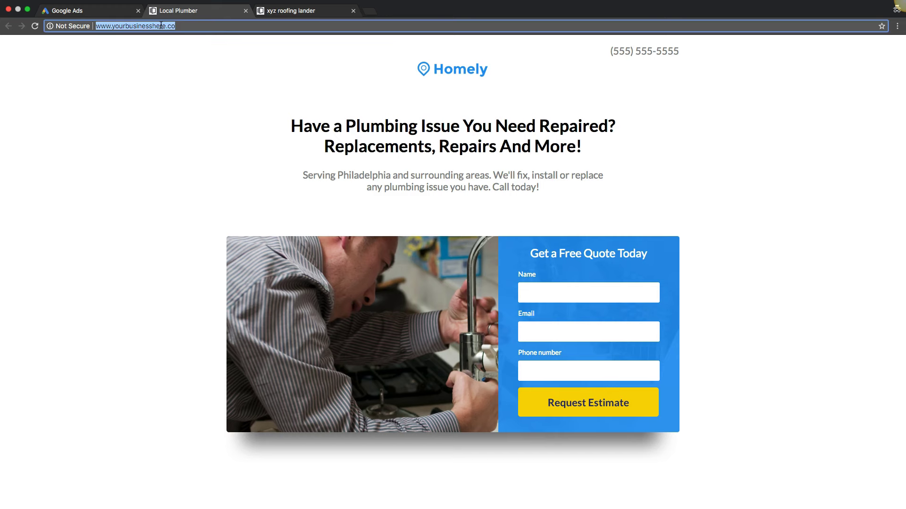
left_click(90, 11)
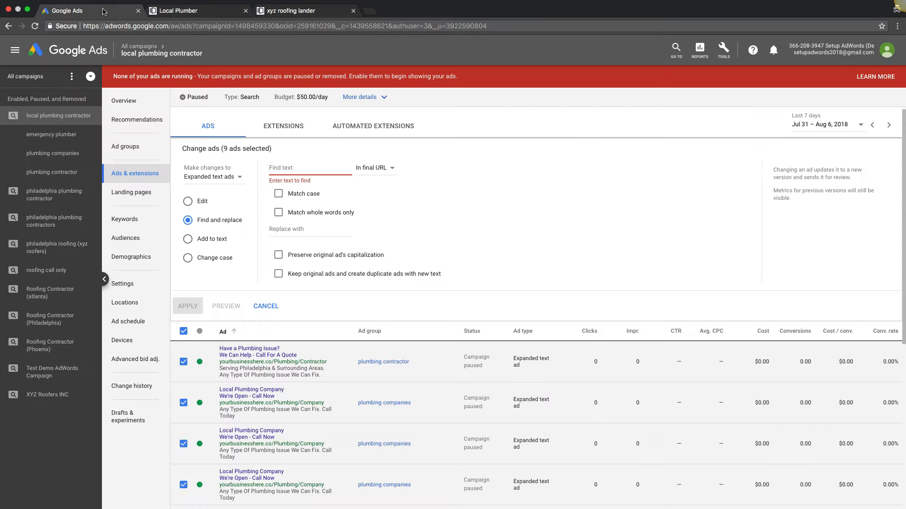
left_click(283, 169)
key("ctrl+v")
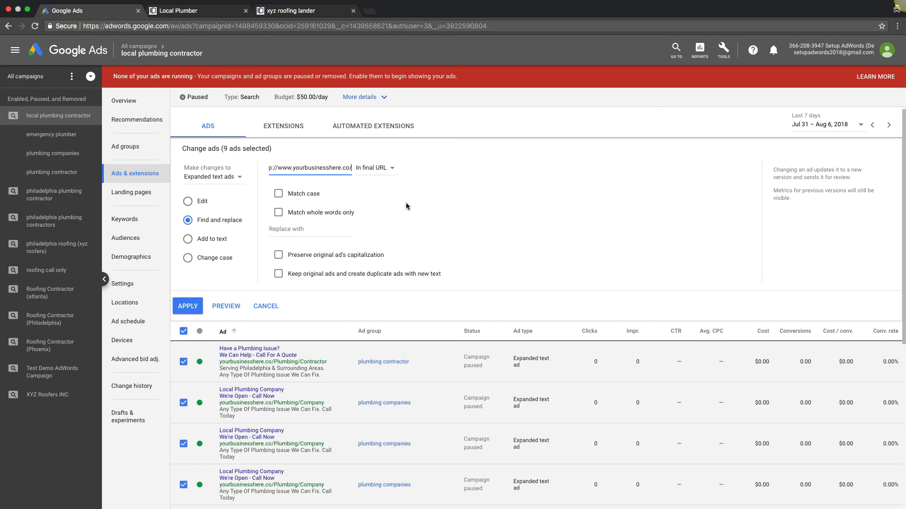
left_click(298, 233)
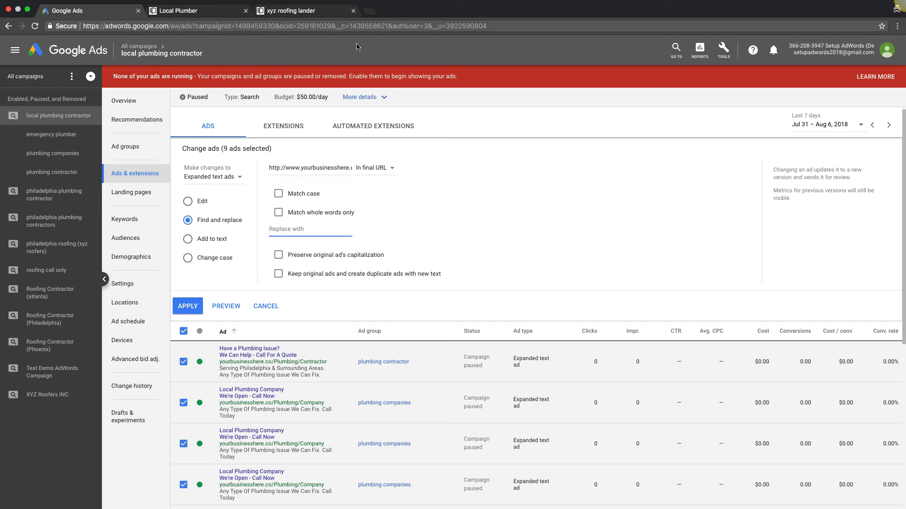
left_click(294, 11)
left_click(154, 27)
key("super+c")
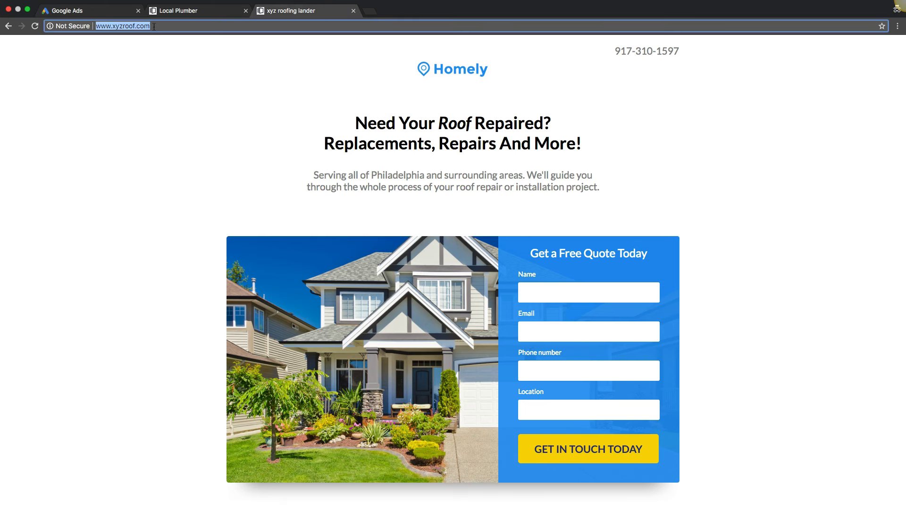
left_click(112, 12)
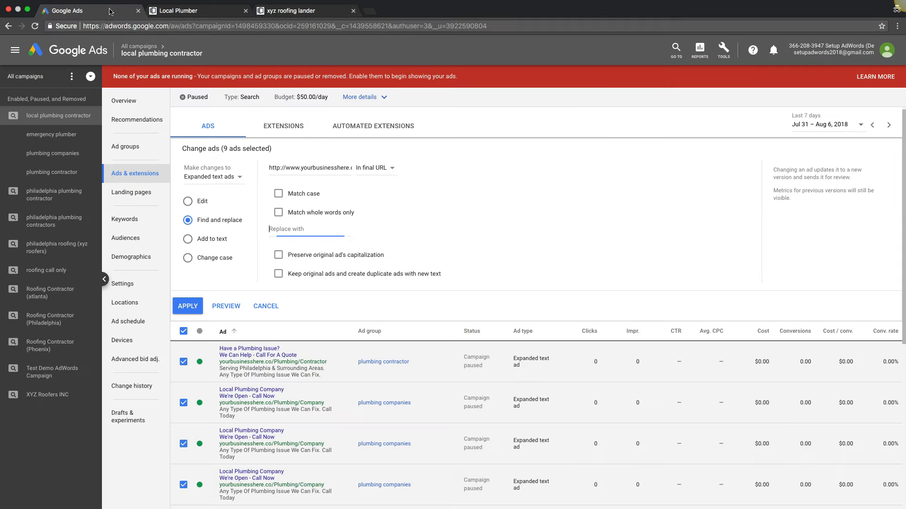
key("super+v")
left_click(440, 234)
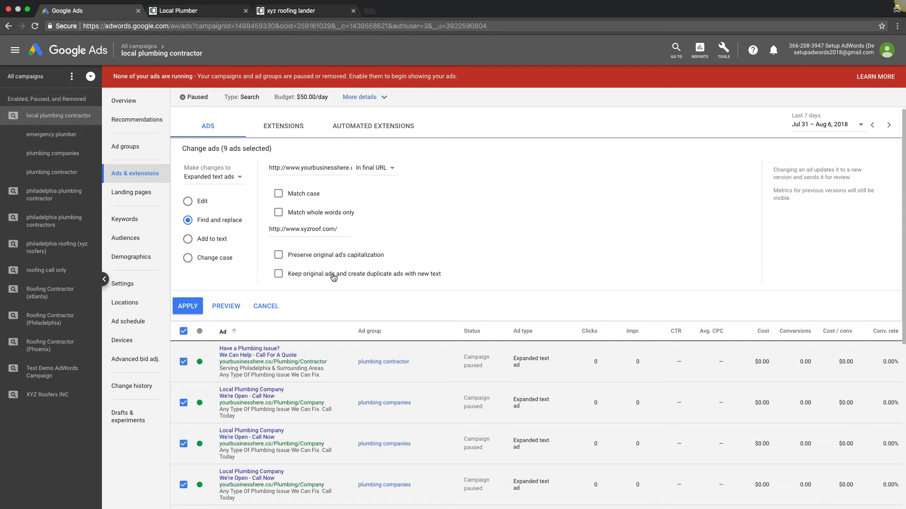
- Apply the URL swap to all 9 ads and confirm two ads' links open the roofing lander
left_click(191, 307)
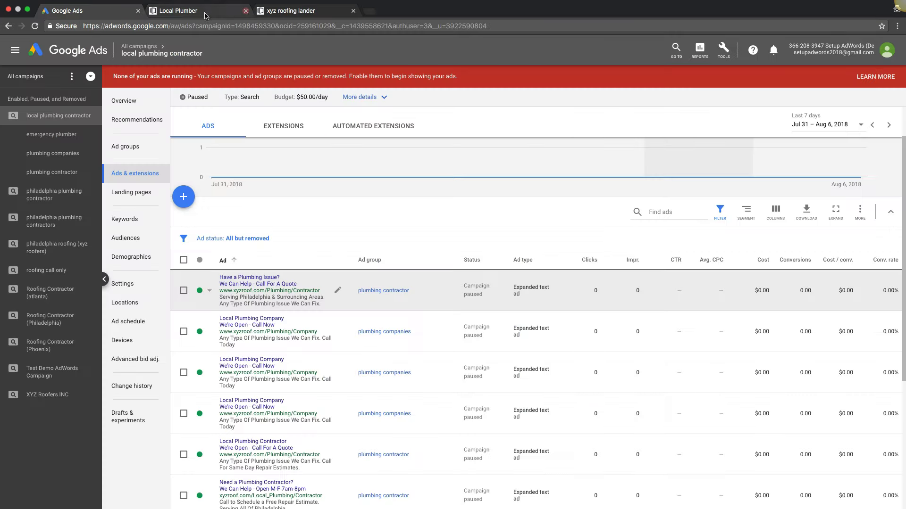
left_click(262, 322)
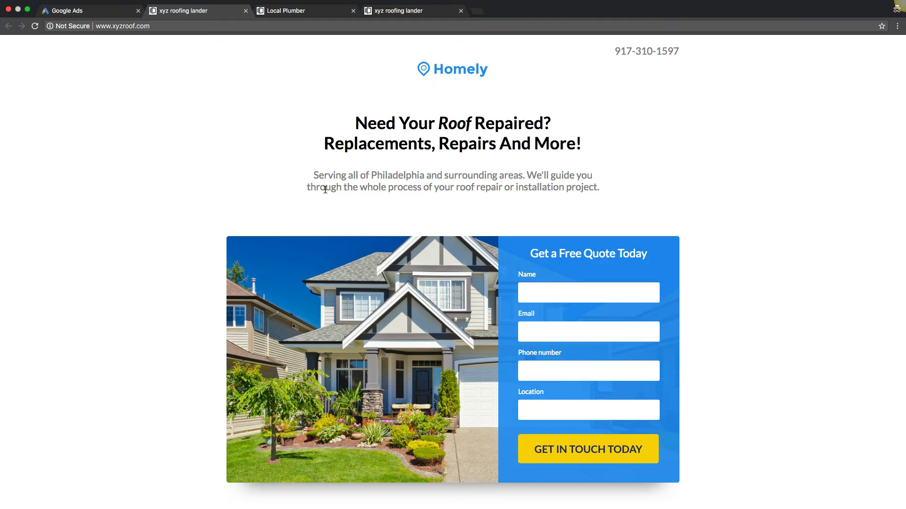
left_click(245, 10)
scroll(290, 339, "down", 5)
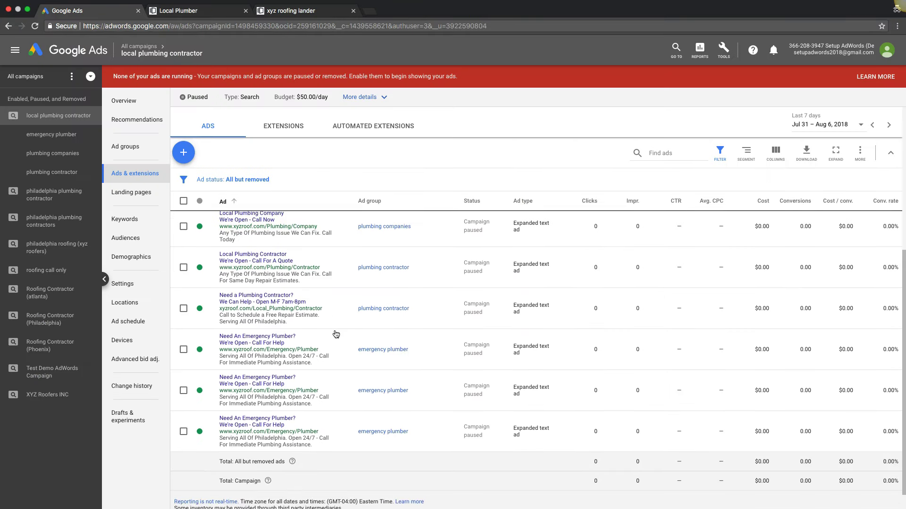
left_click(262, 355)
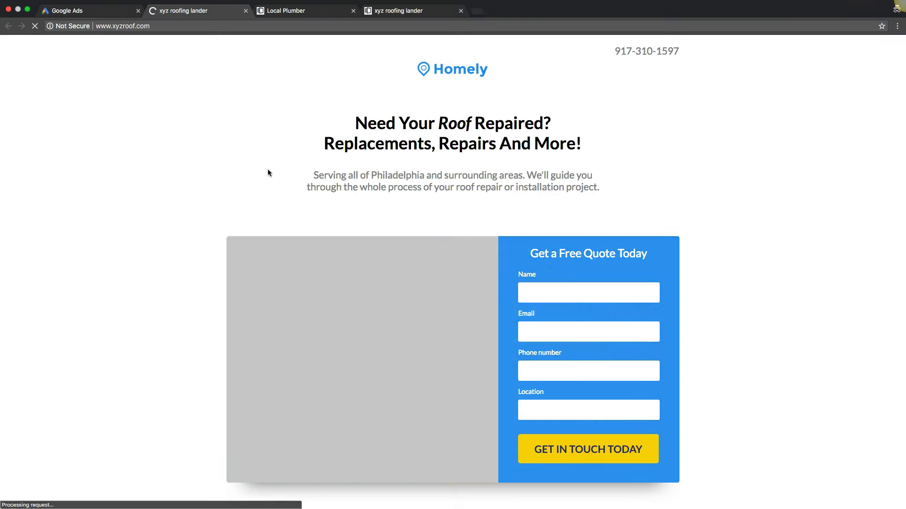
left_click(245, 11)
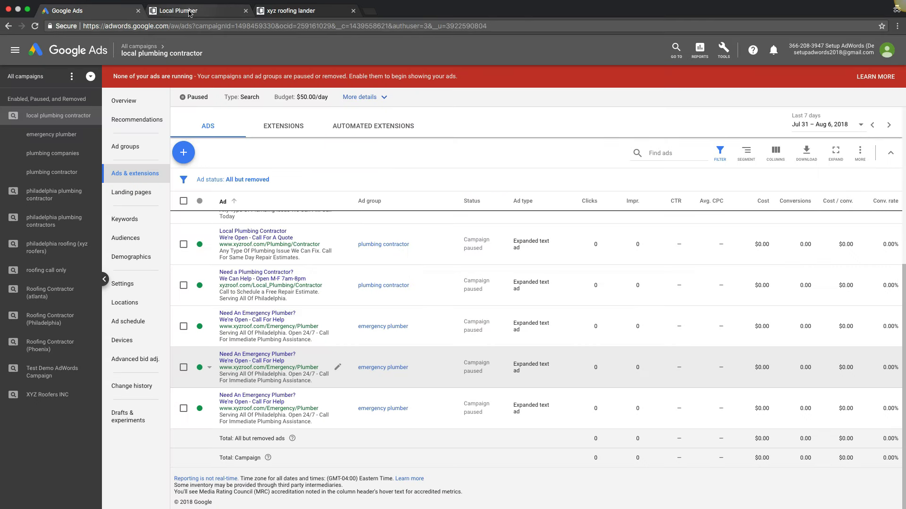
scroll(245, 316, "up", 7)
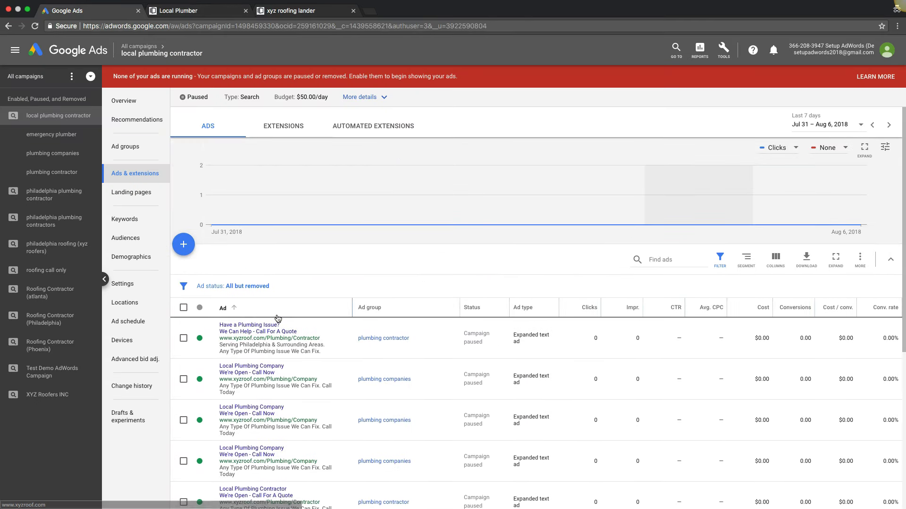
scroll(302, 342, "down", 1)
left_click(337, 290)
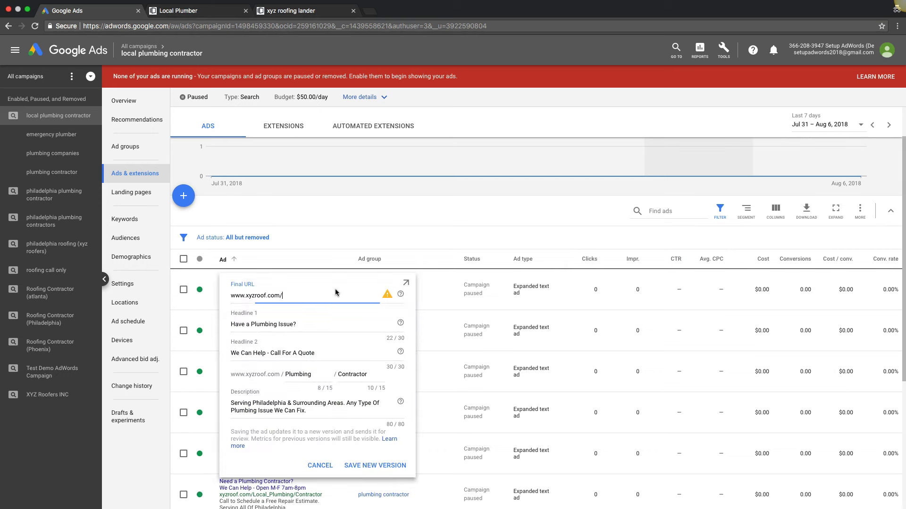
triple_click(275, 295)
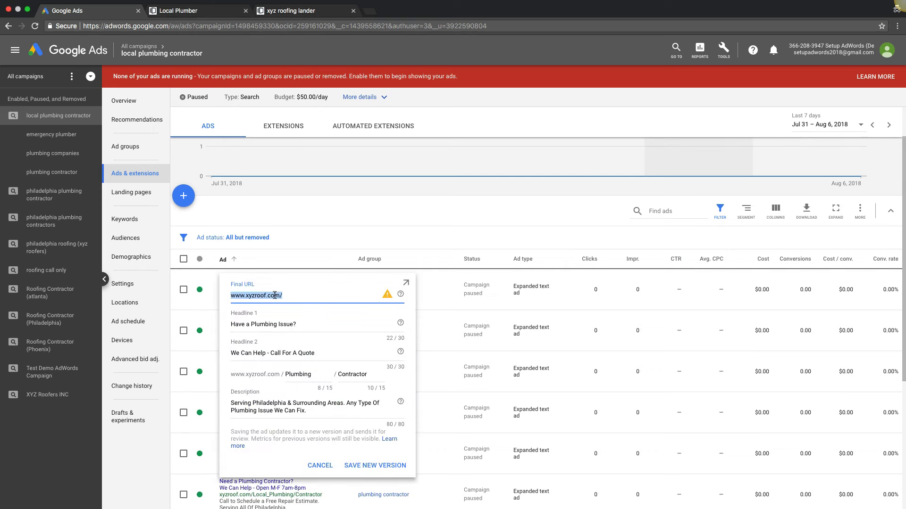
left_click(318, 465)
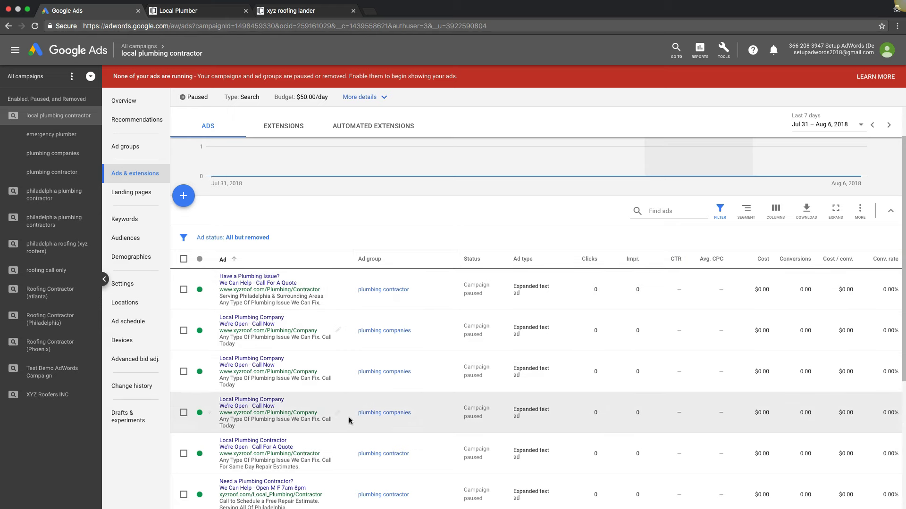
scroll(278, 283, "up", 1)
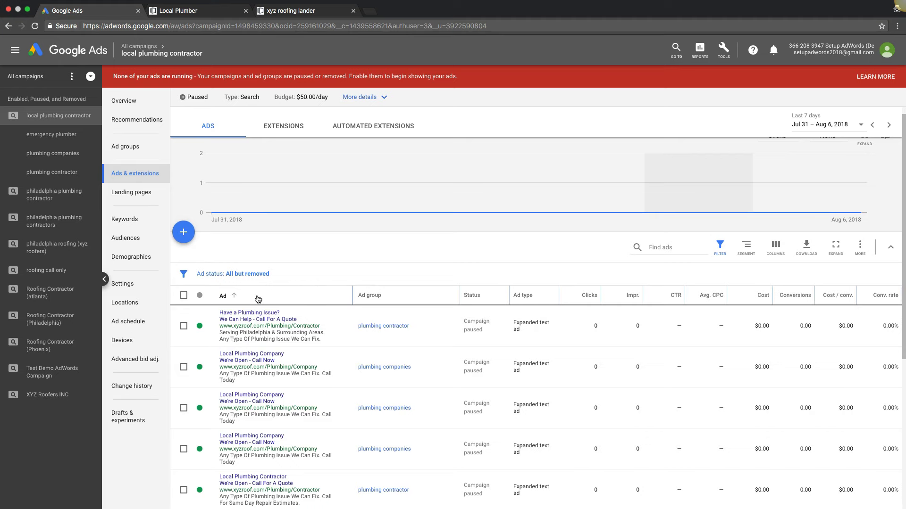
scroll(258, 300, "down", 3)
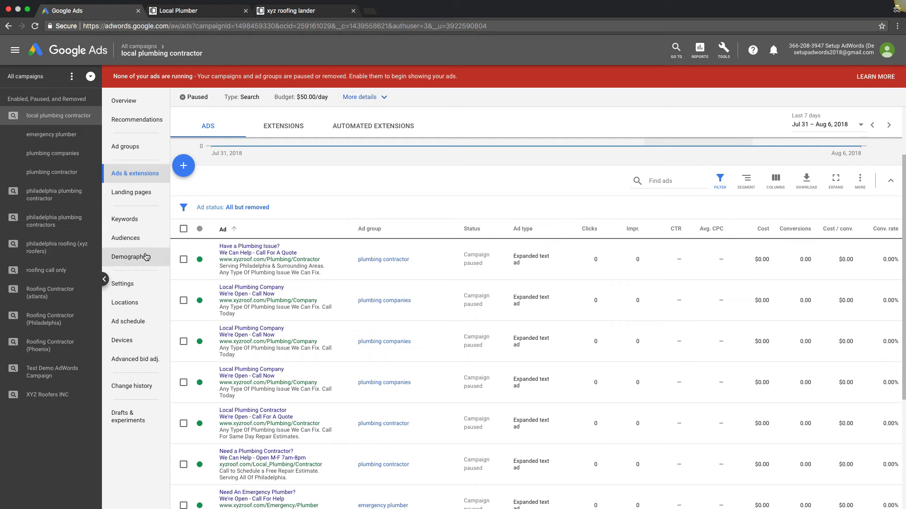
left_click(137, 175)
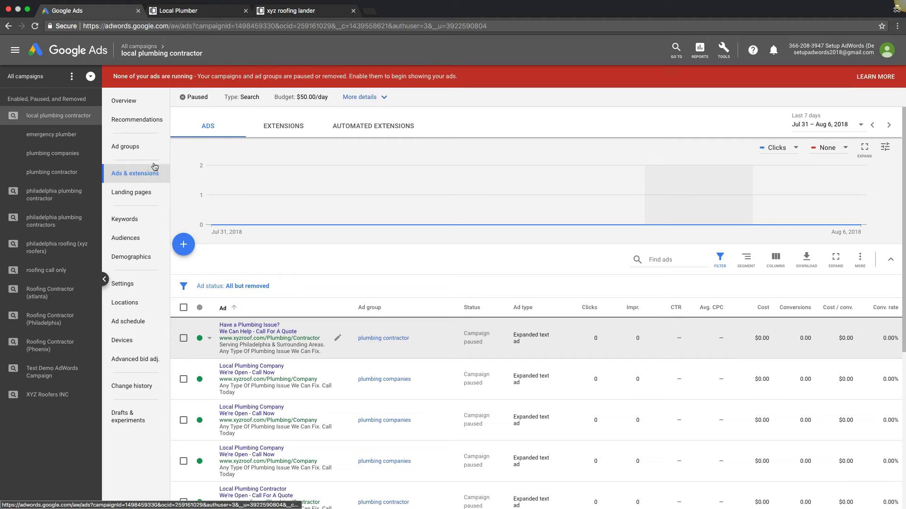
left_click(275, 126)
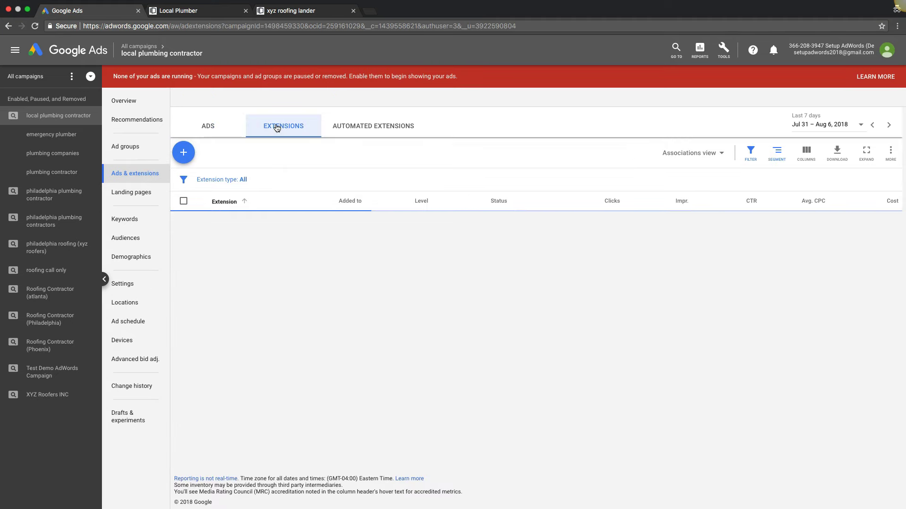
left_click(214, 183)
left_click(208, 224)
left_click(293, 392)
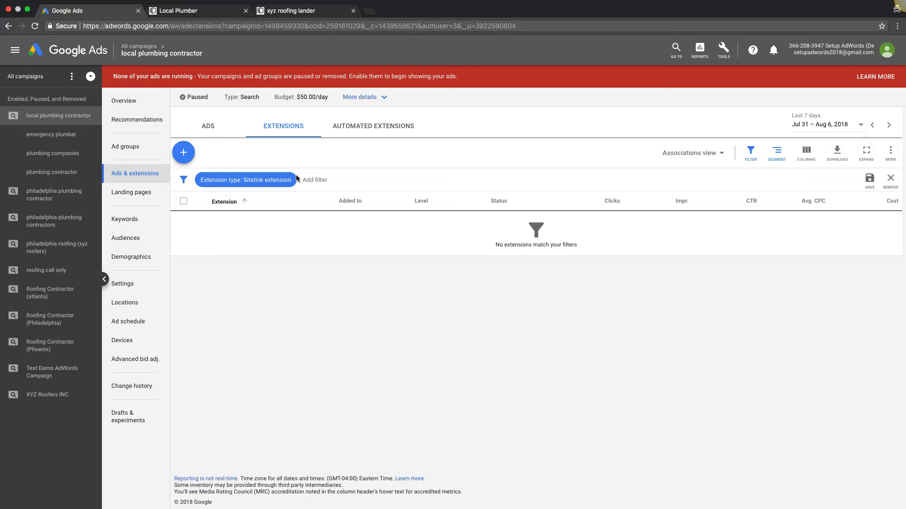
left_click(127, 172)
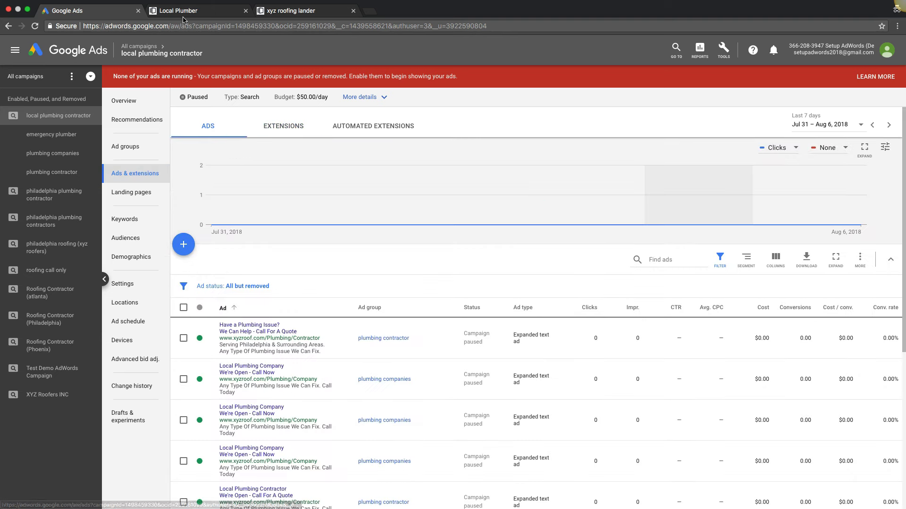
- Review the roofing lander, then close it and the Local Plumber tab
left_click(275, 12)
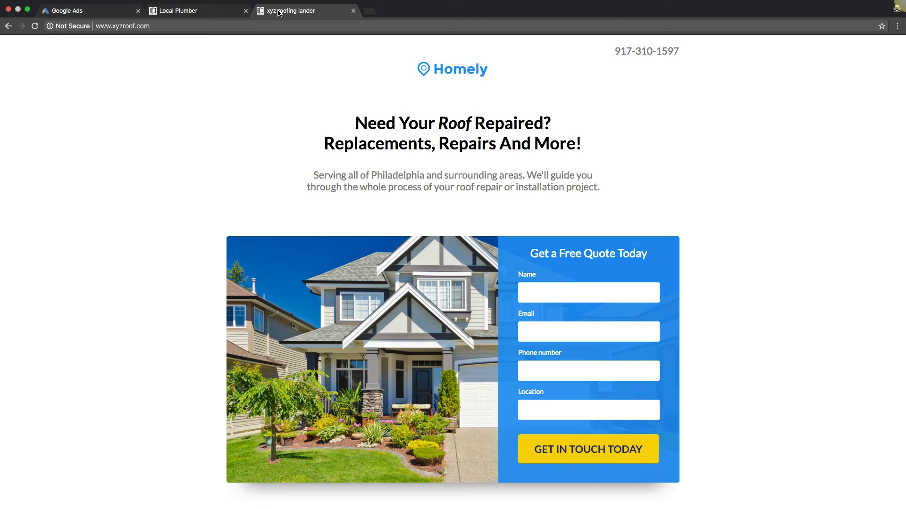
left_click(353, 10)
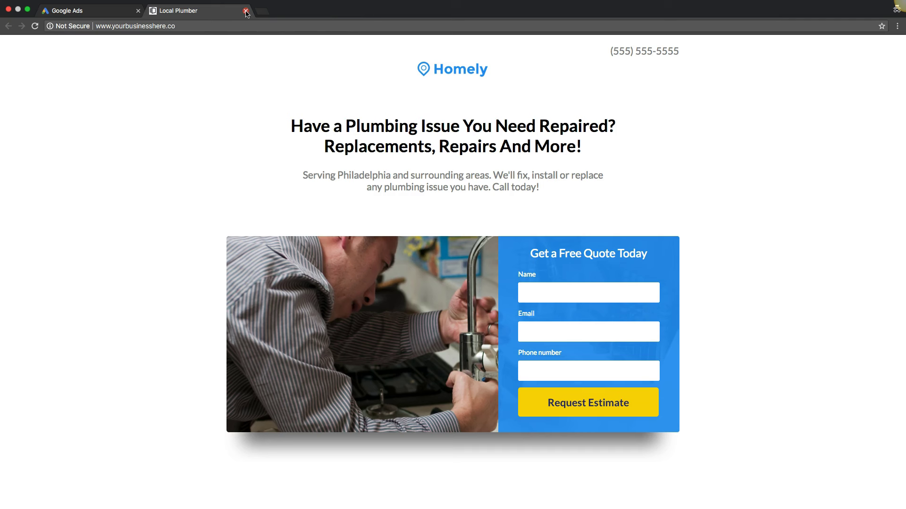
left_click(246, 11)
scroll(250, 256, "down", 2)
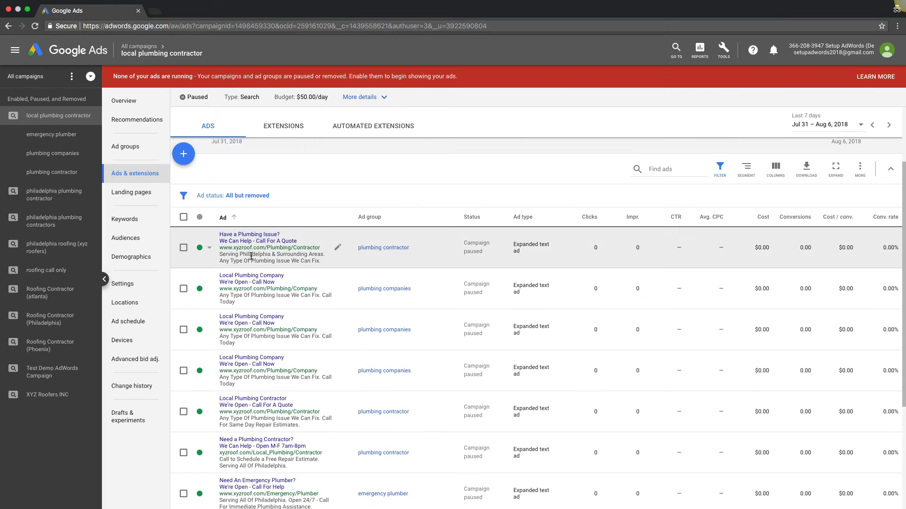